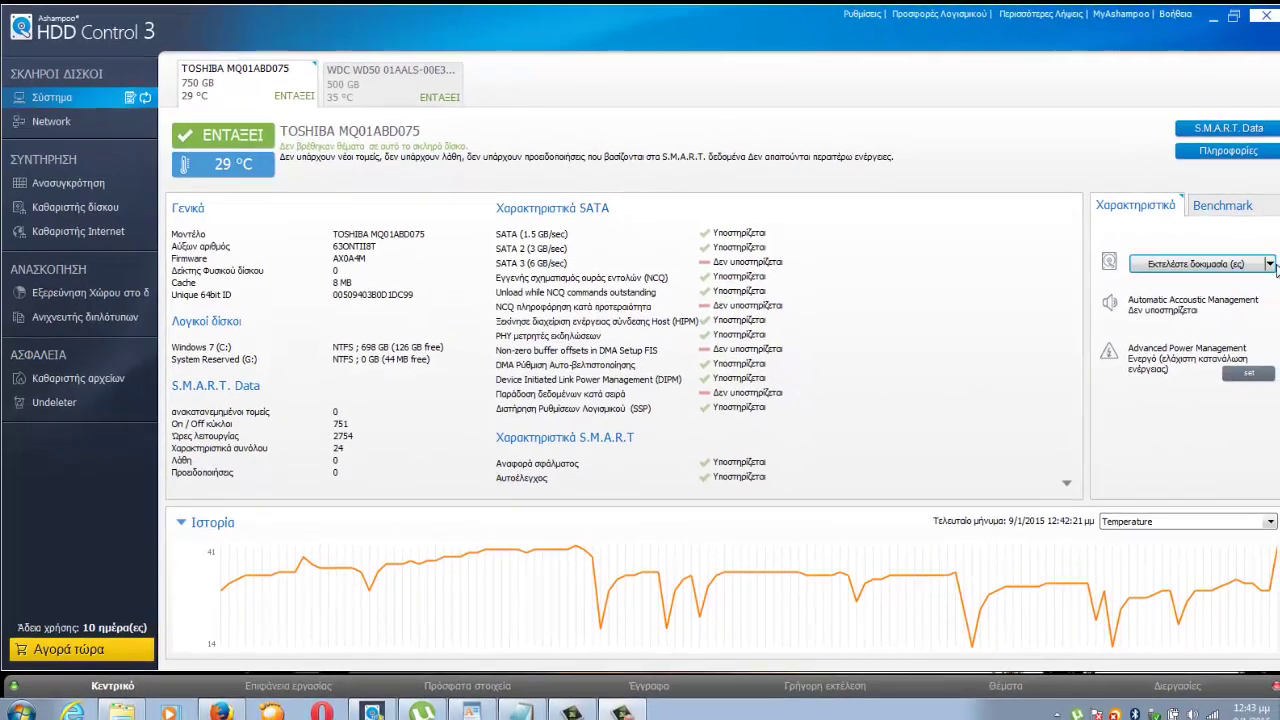
# - Run a S.M.A.R.T. self-test on the TOSHIBA MQ01ABD075 drive and dismiss the completion message
pyautogui.click(1270, 265)
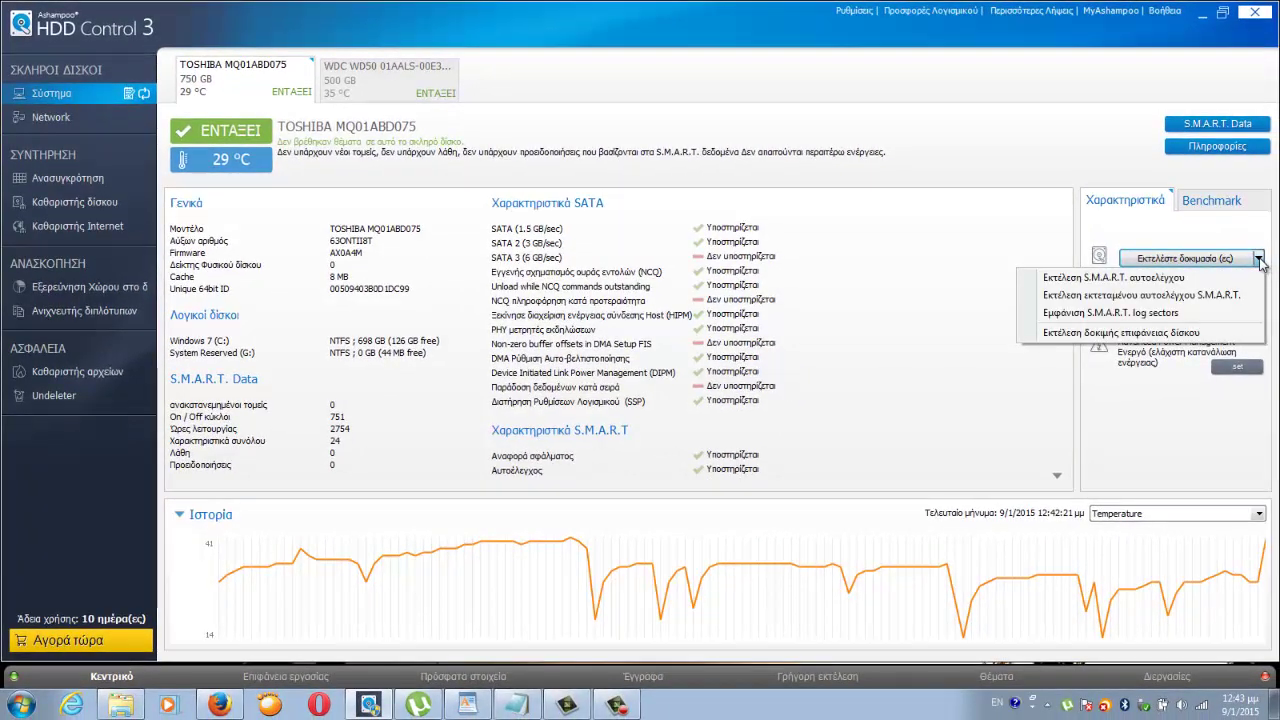
pyautogui.click(1205, 292)
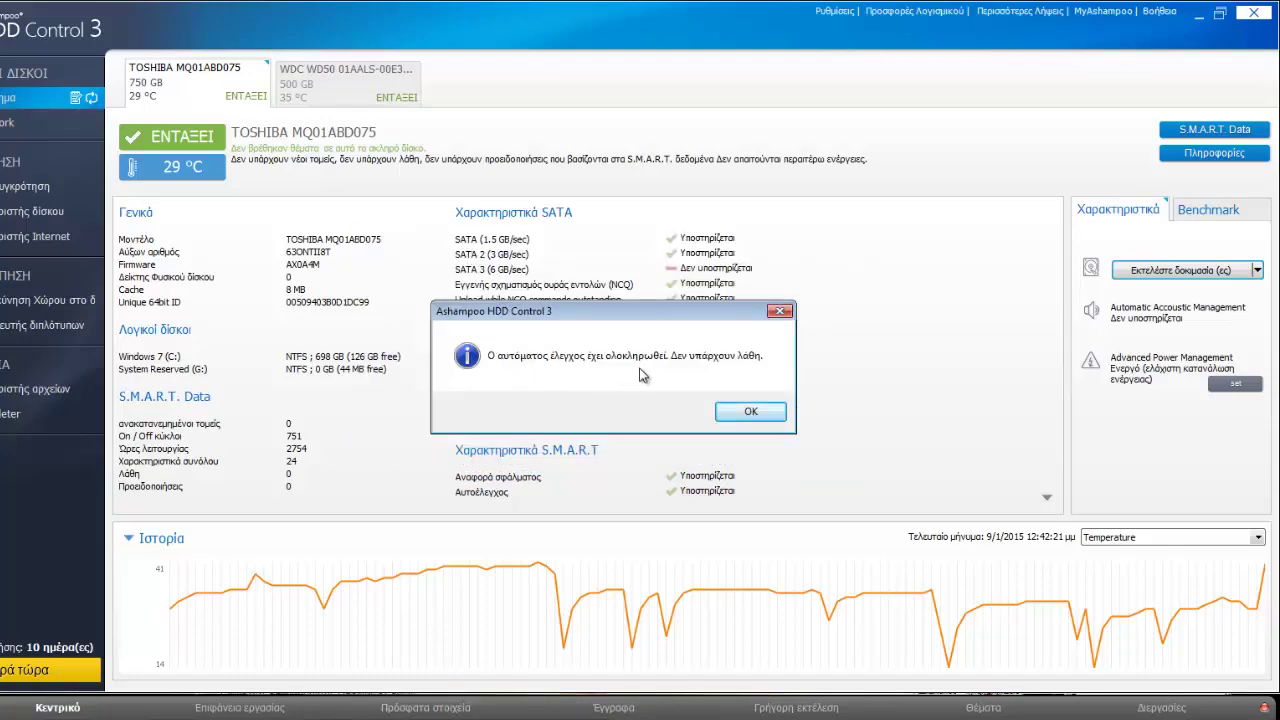
pyautogui.click(750, 411)
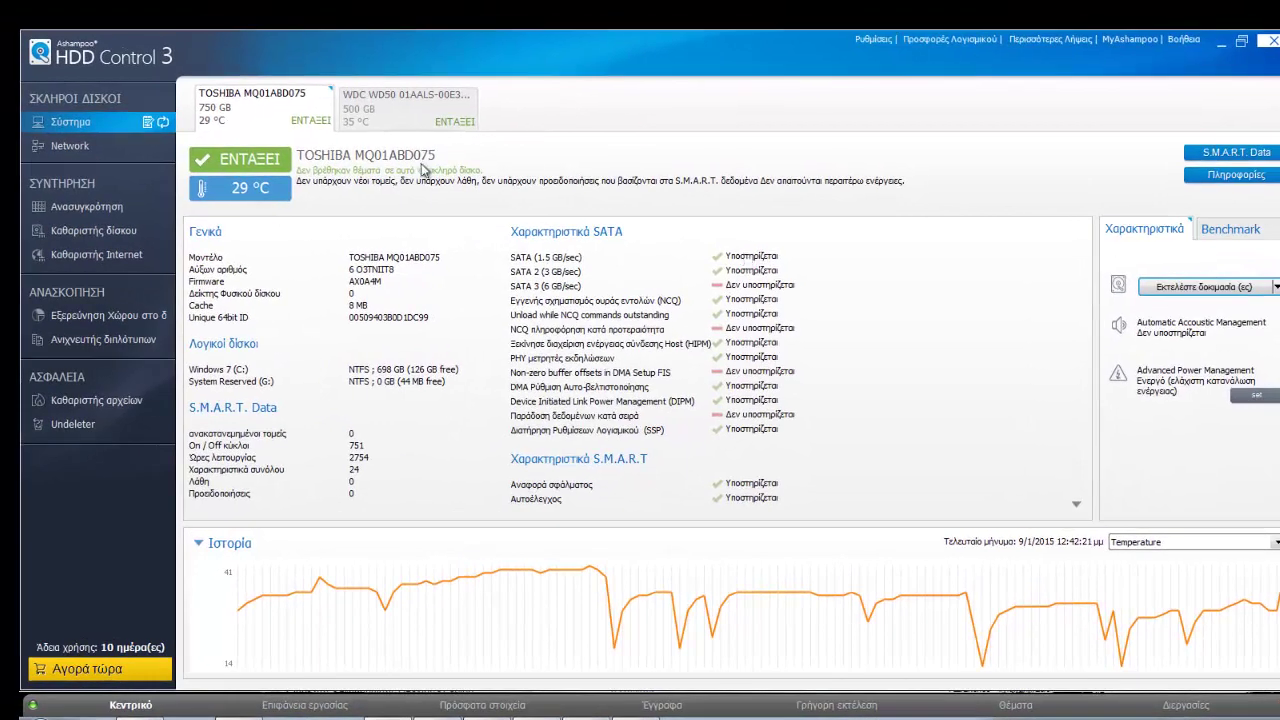
# - View the health details of the WDC WD50 01AALS USB drive and the network drive monitoring page
pyautogui.click(376, 119)
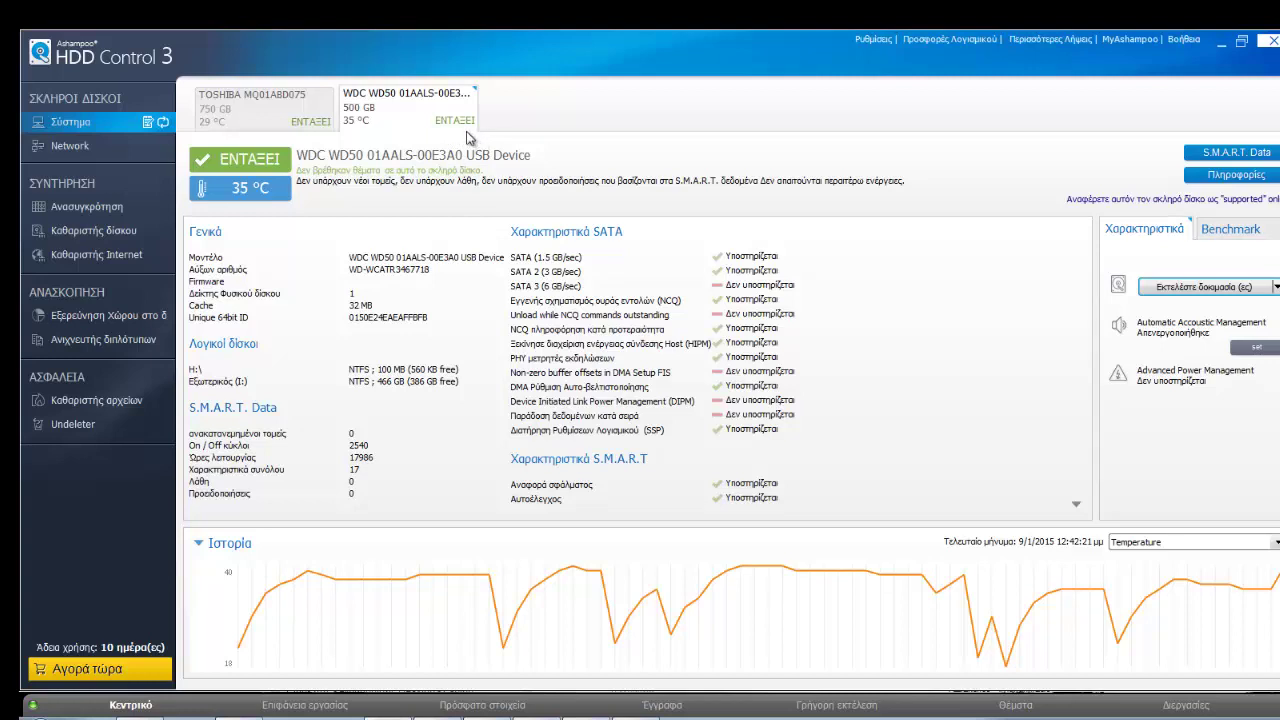
pyautogui.click(72, 150)
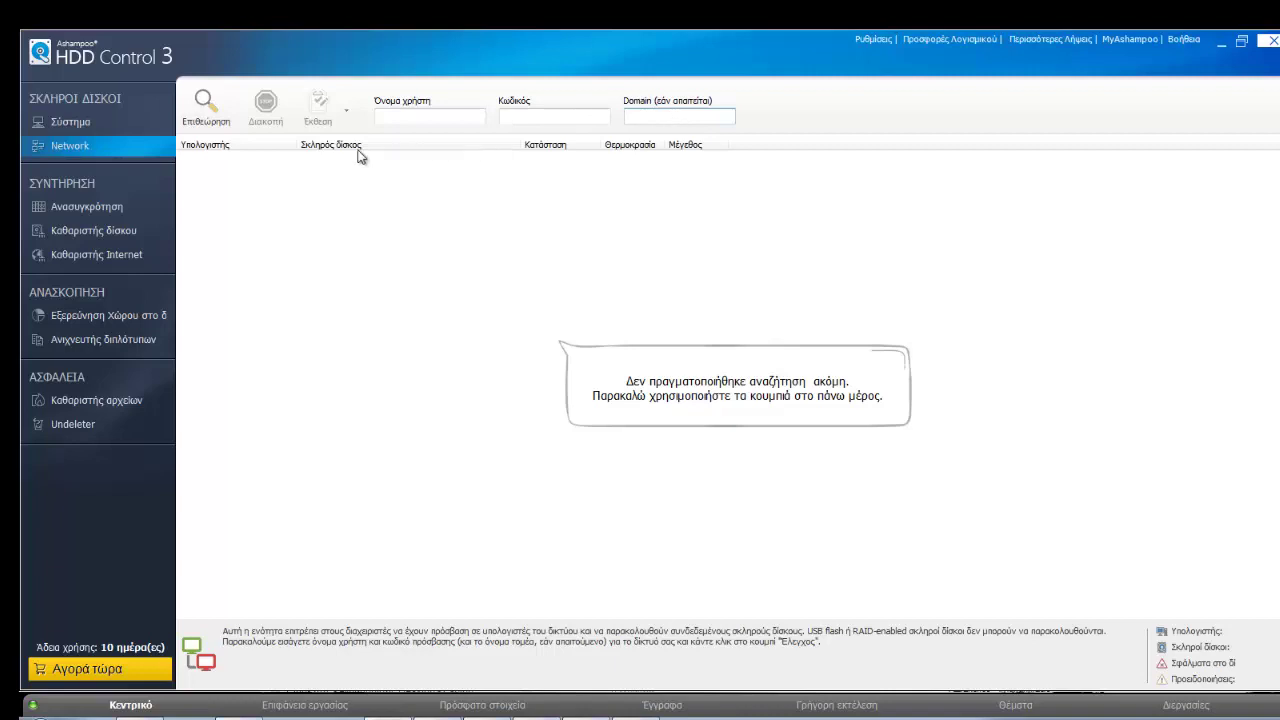
# - Open the defragmentation module, accept its SSD notice, and choose the Windows 7 (C:) drive after checking the external I: drive
pyautogui.click(75, 208)
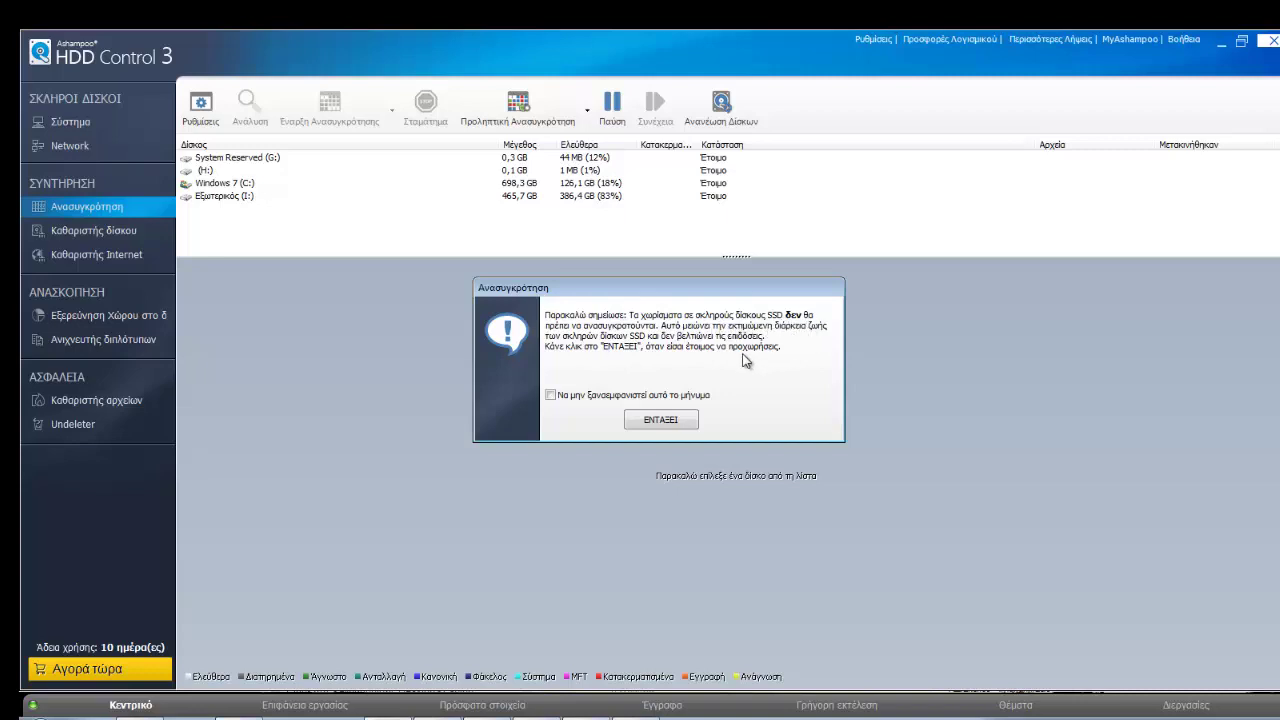
pyautogui.click(670, 421)
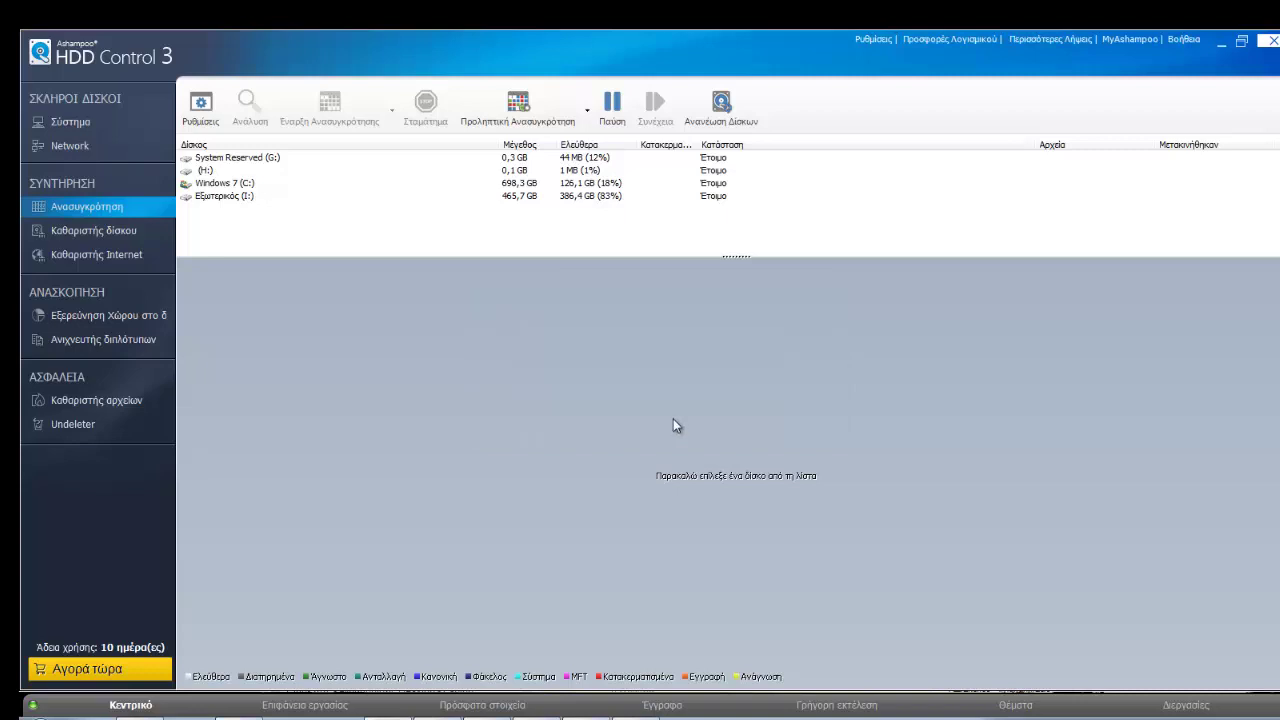
pyautogui.click(241, 187)
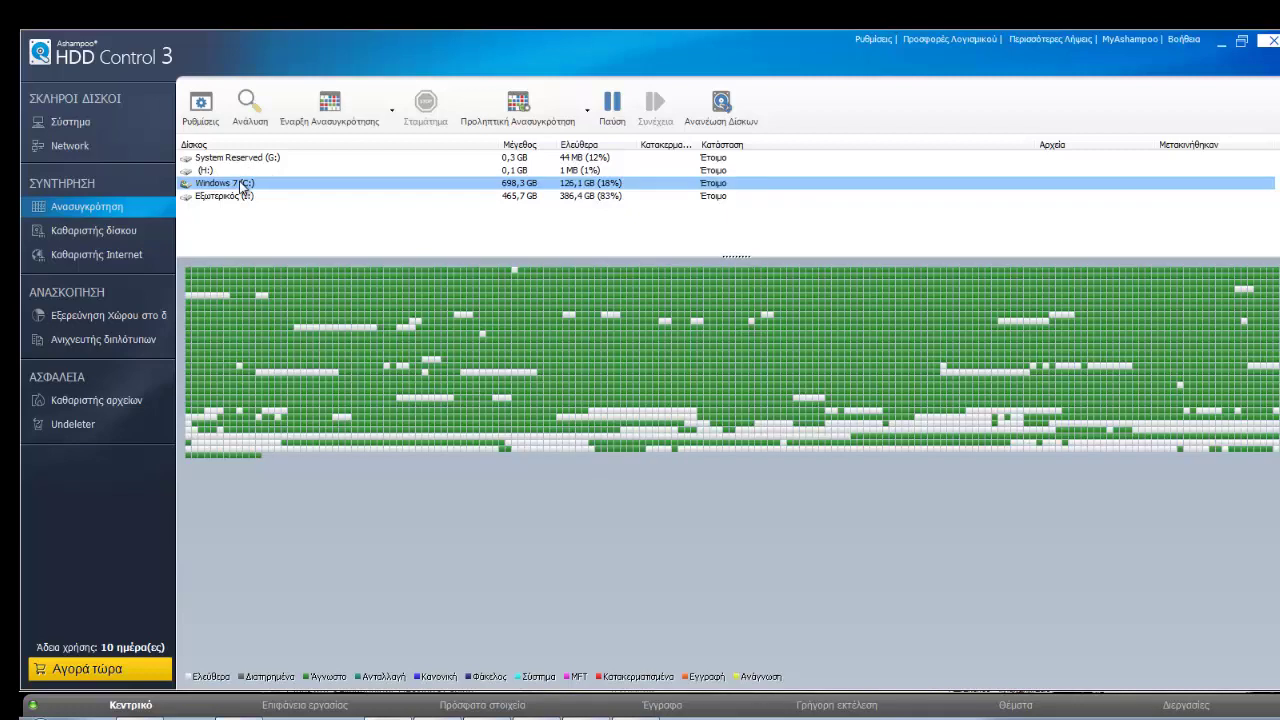
pyautogui.click(237, 204)
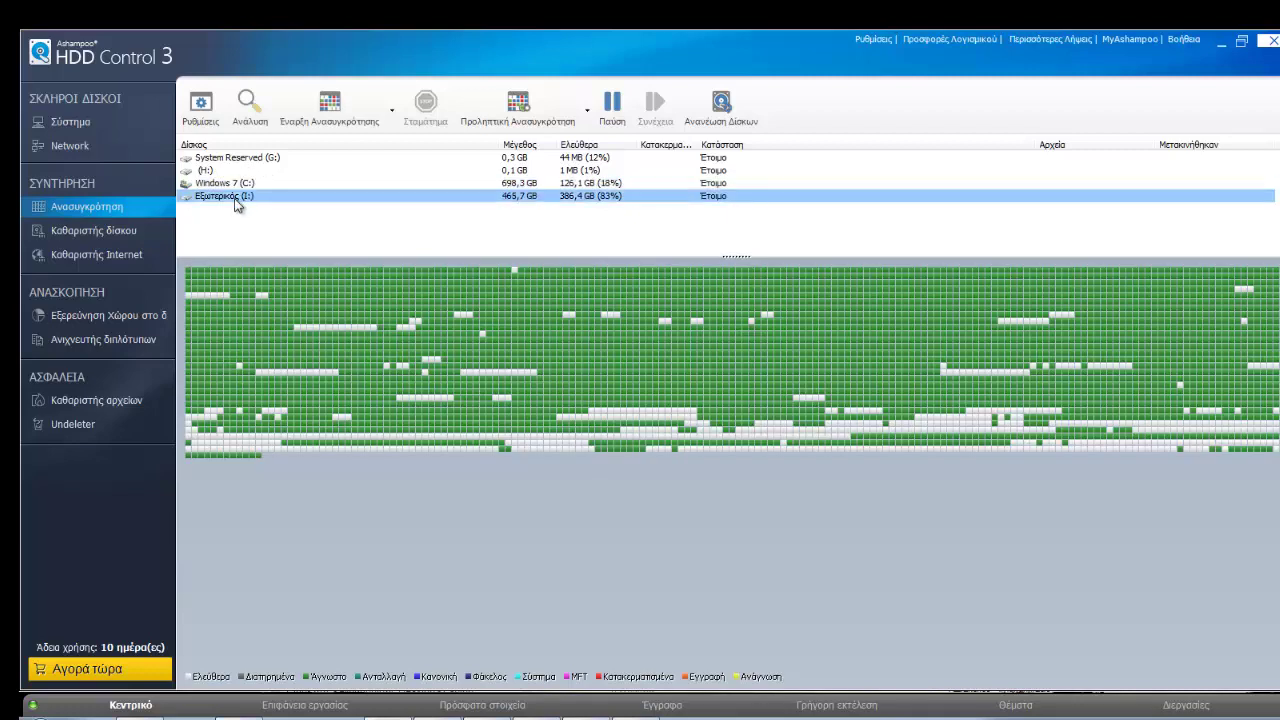
pyautogui.click(240, 188)
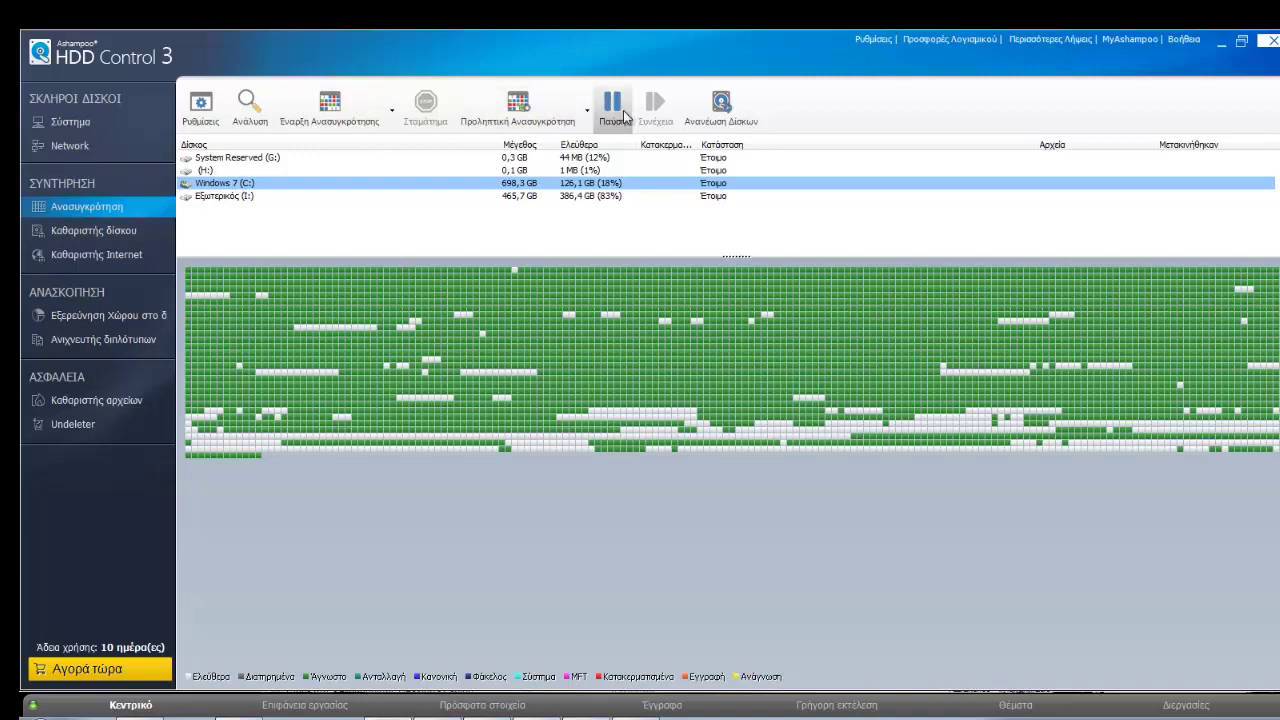
# - Check the proactive defragmentation options for the Windows 7 (C:) drive
pyautogui.click(589, 116)
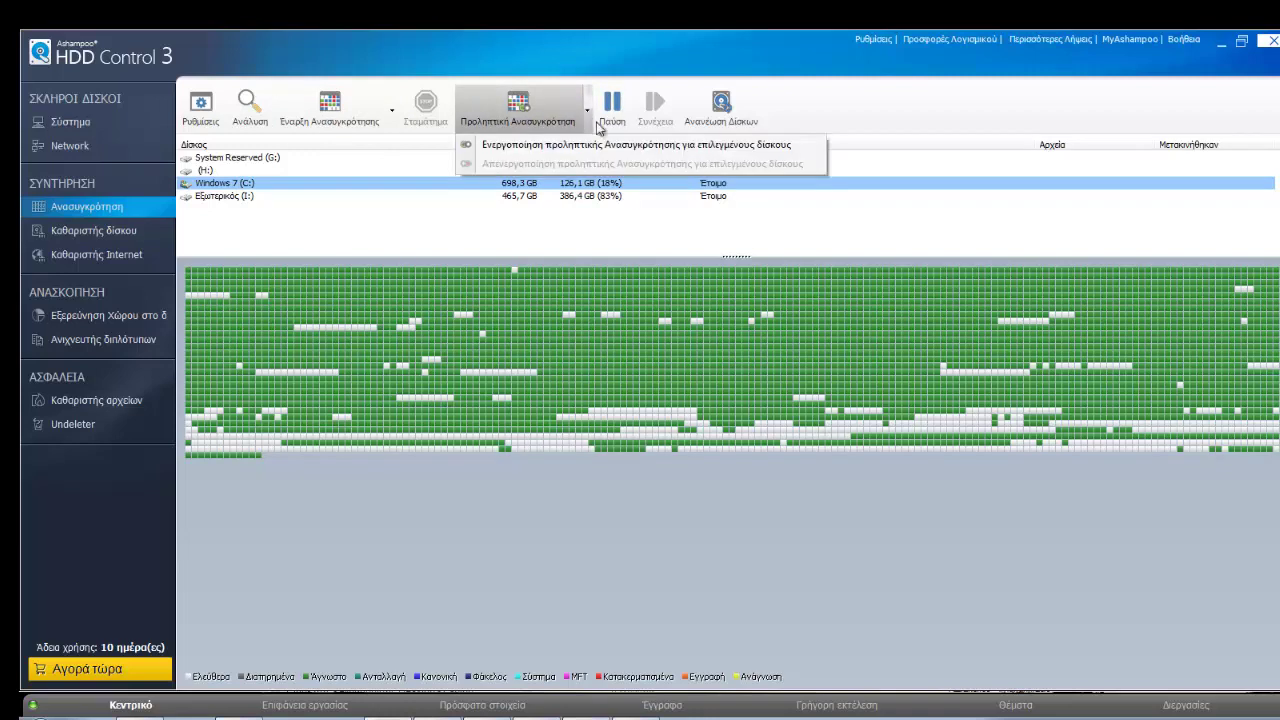
pyautogui.click(603, 144)
pyautogui.click(429, 185)
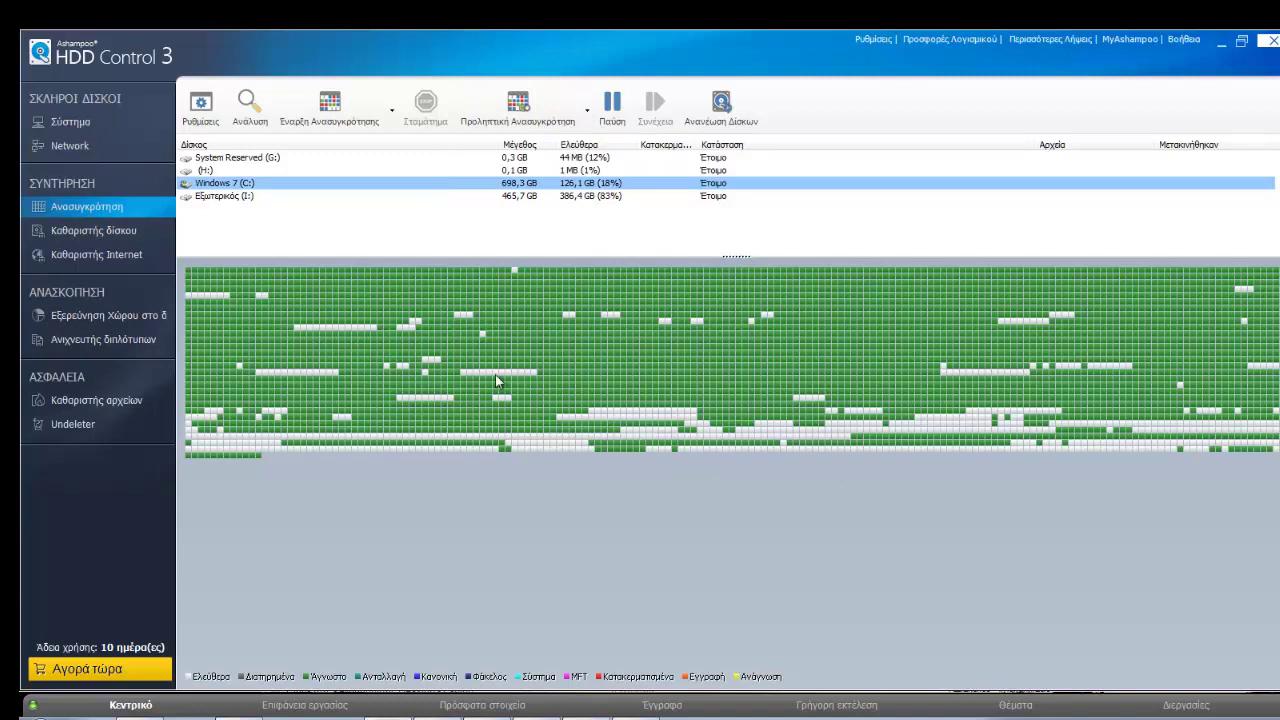
# - Open the program settings and review the basic functions, covering interface language and access password
pyautogui.click(200, 108)
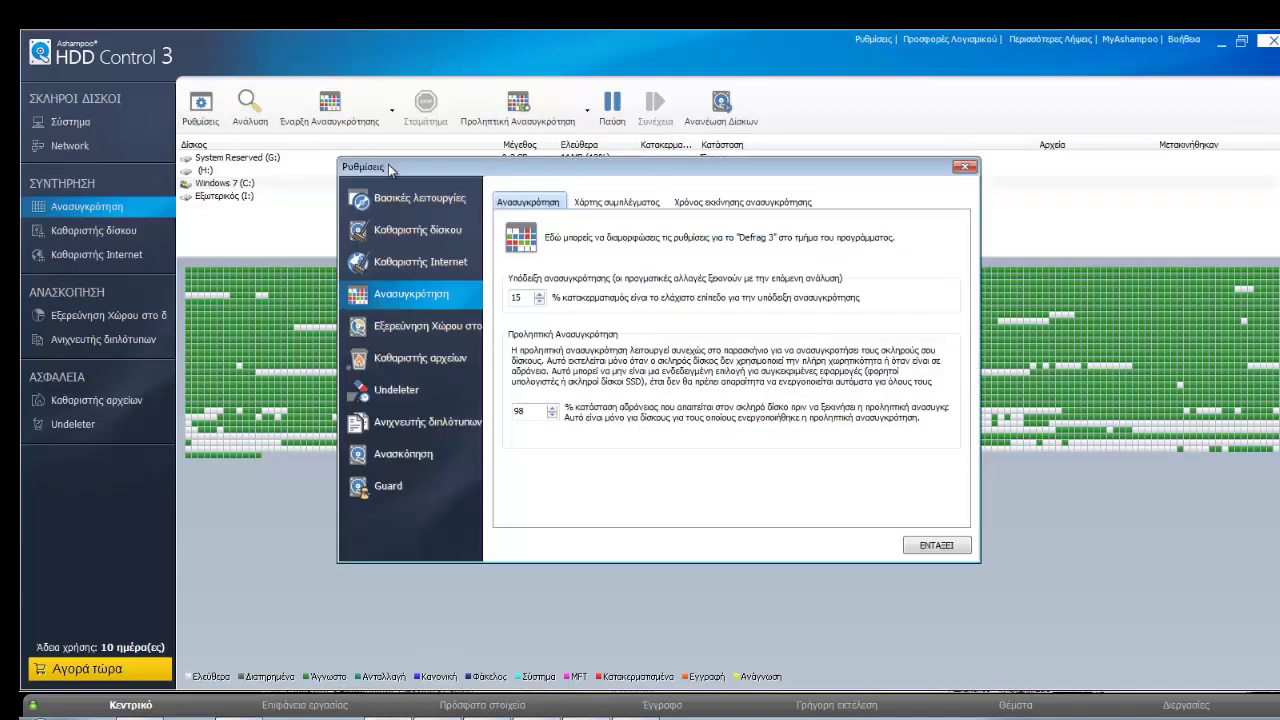
pyautogui.click(413, 196)
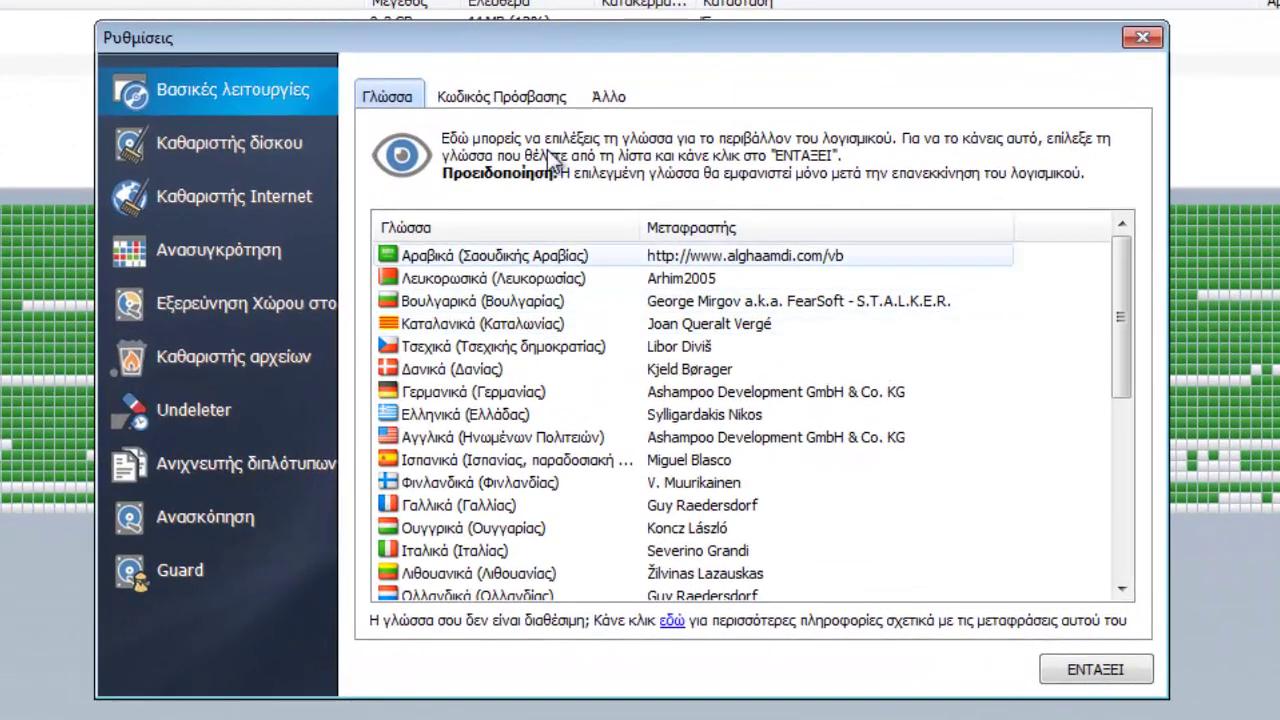
pyautogui.click(600, 191)
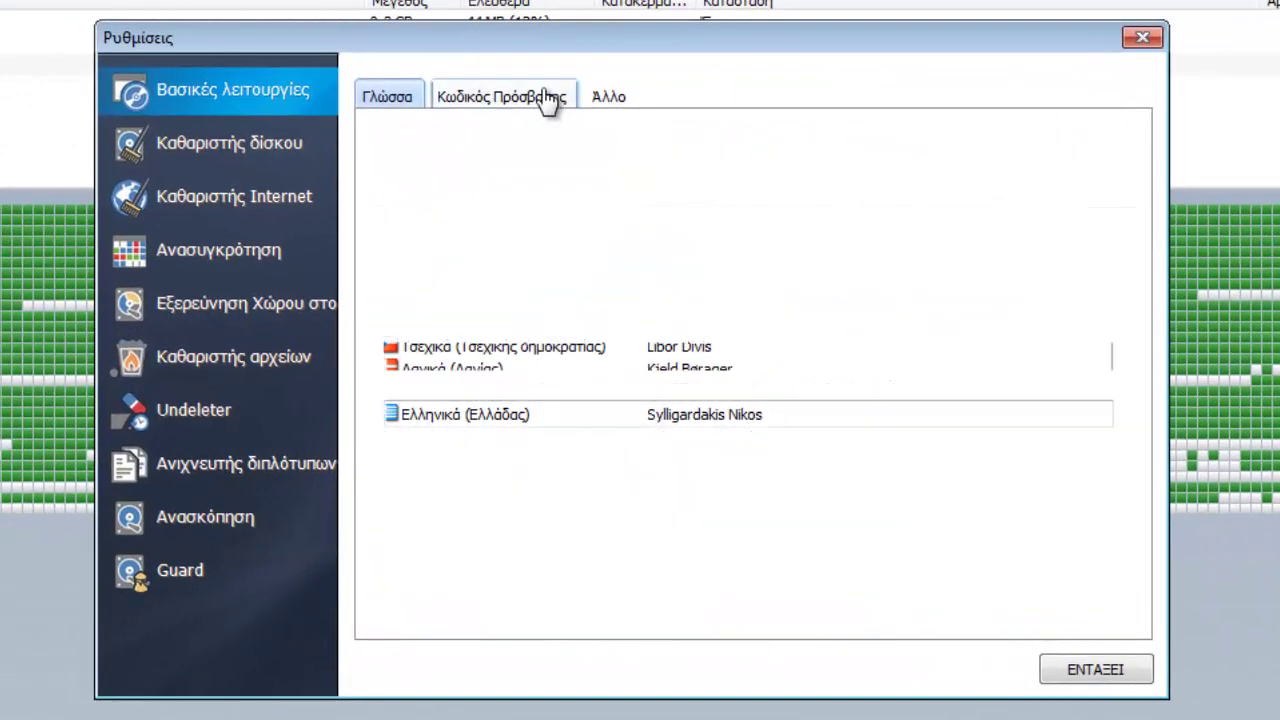
# - Review the disk cleaner settings: folder contents, exclusions, scan and deletion options, drive search and custom file filters
pyautogui.click(207, 148)
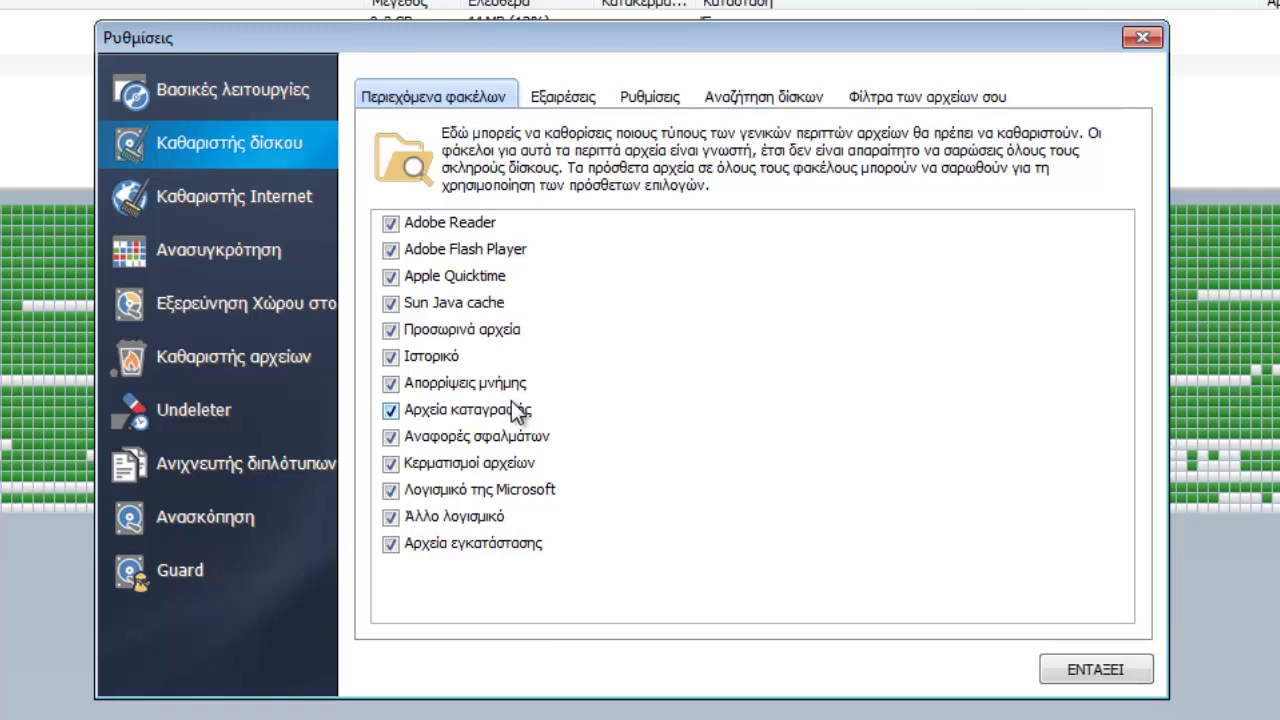
pyautogui.click(578, 100)
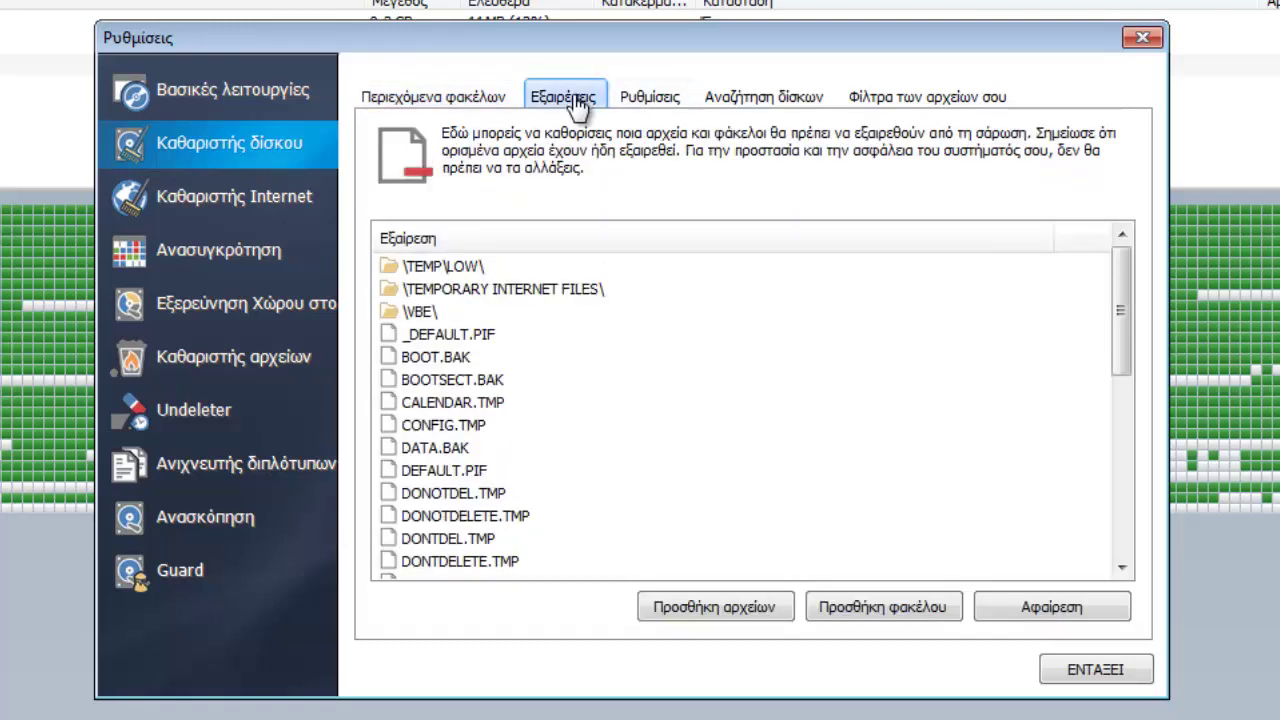
pyautogui.click(650, 110)
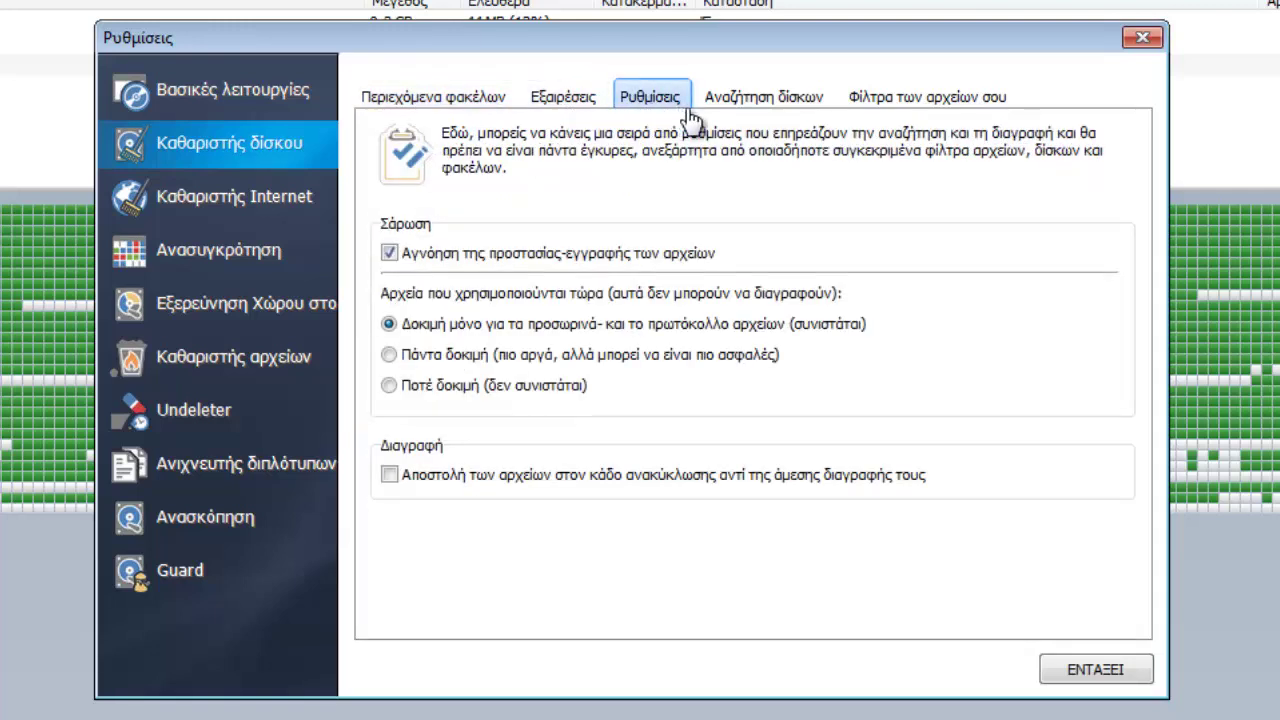
pyautogui.click(740, 112)
pyautogui.click(920, 97)
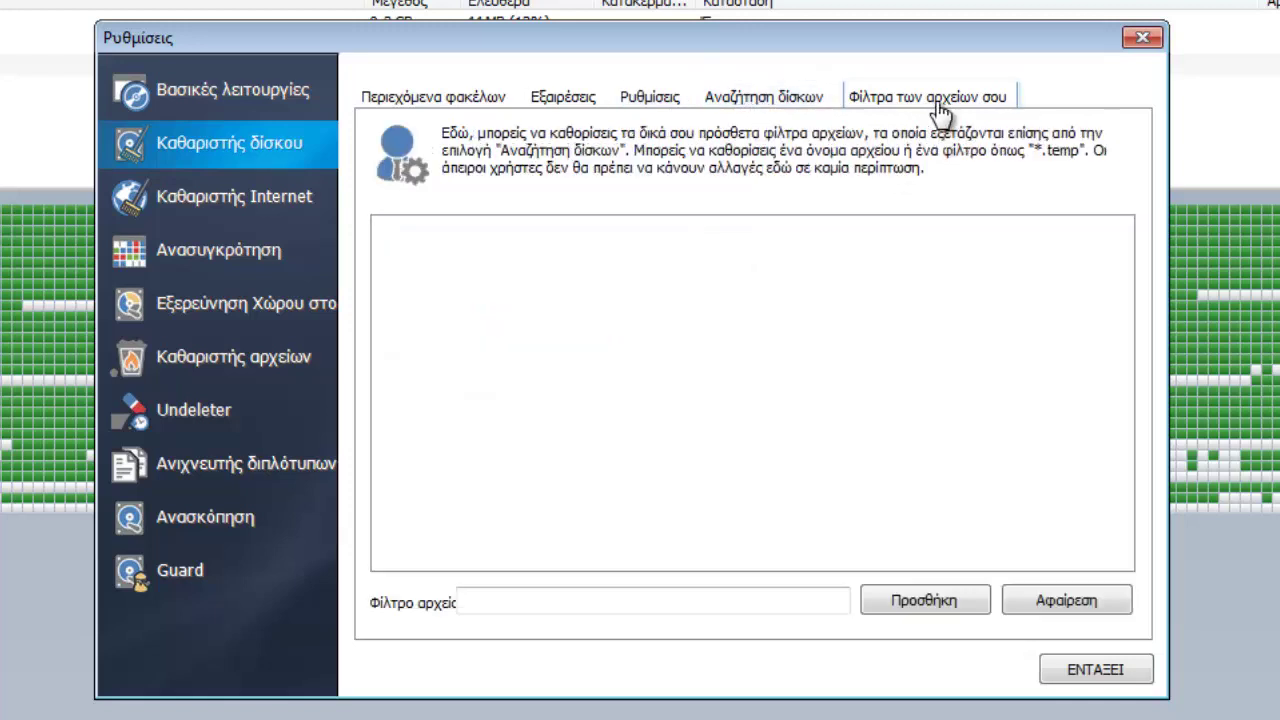
# - Review the settings for Internet cleaning, defragmentation and the disk space explorer's file format groups
pyautogui.click(250, 192)
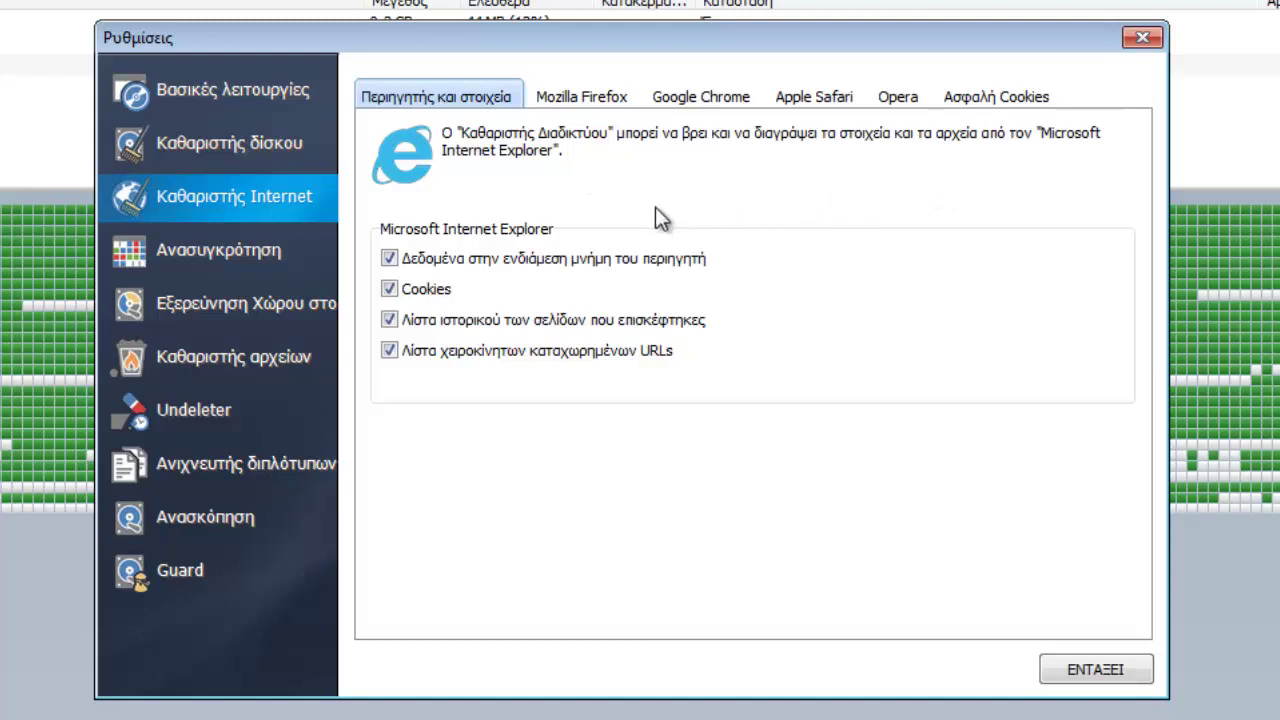
pyautogui.click(245, 256)
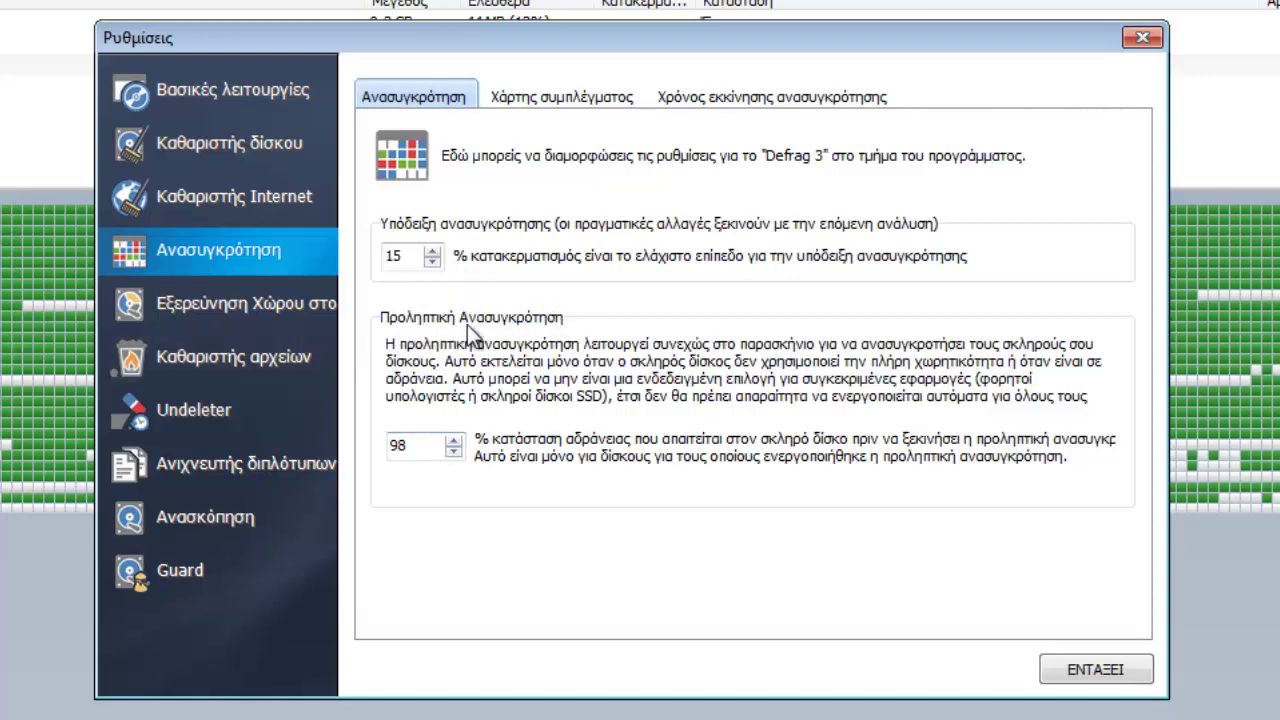
pyautogui.click(240, 305)
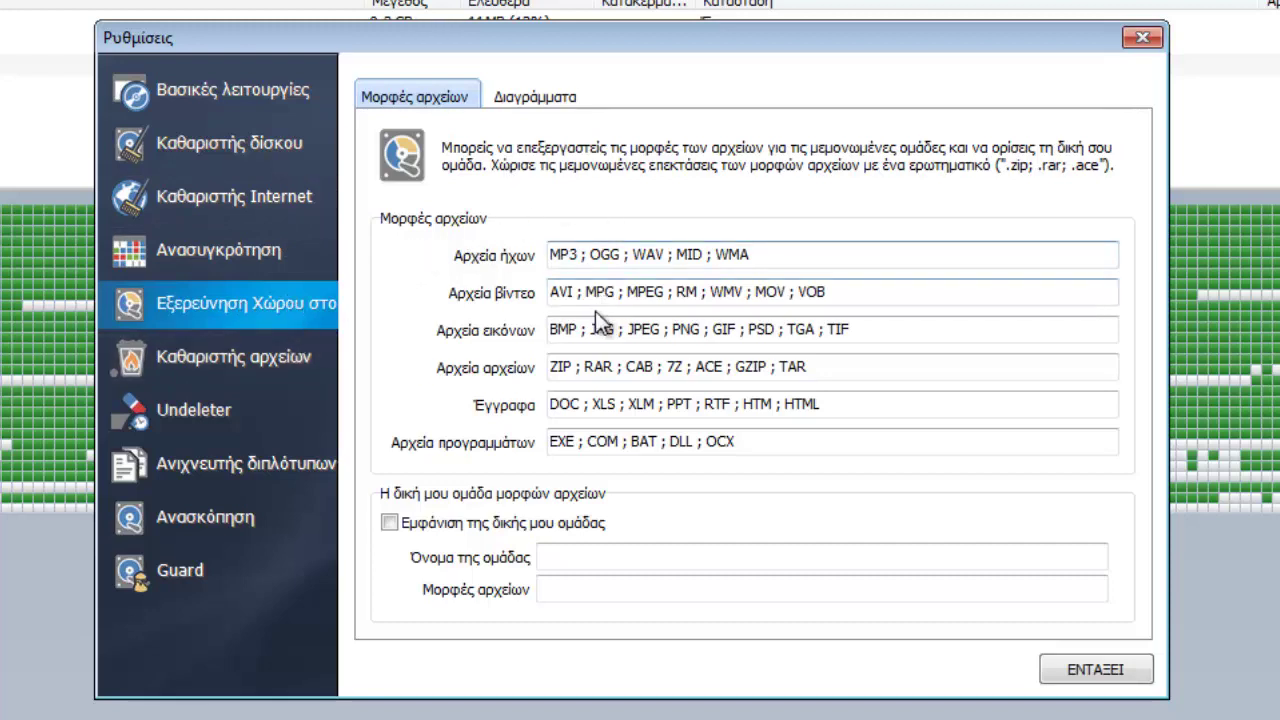
pyautogui.click(768, 255)
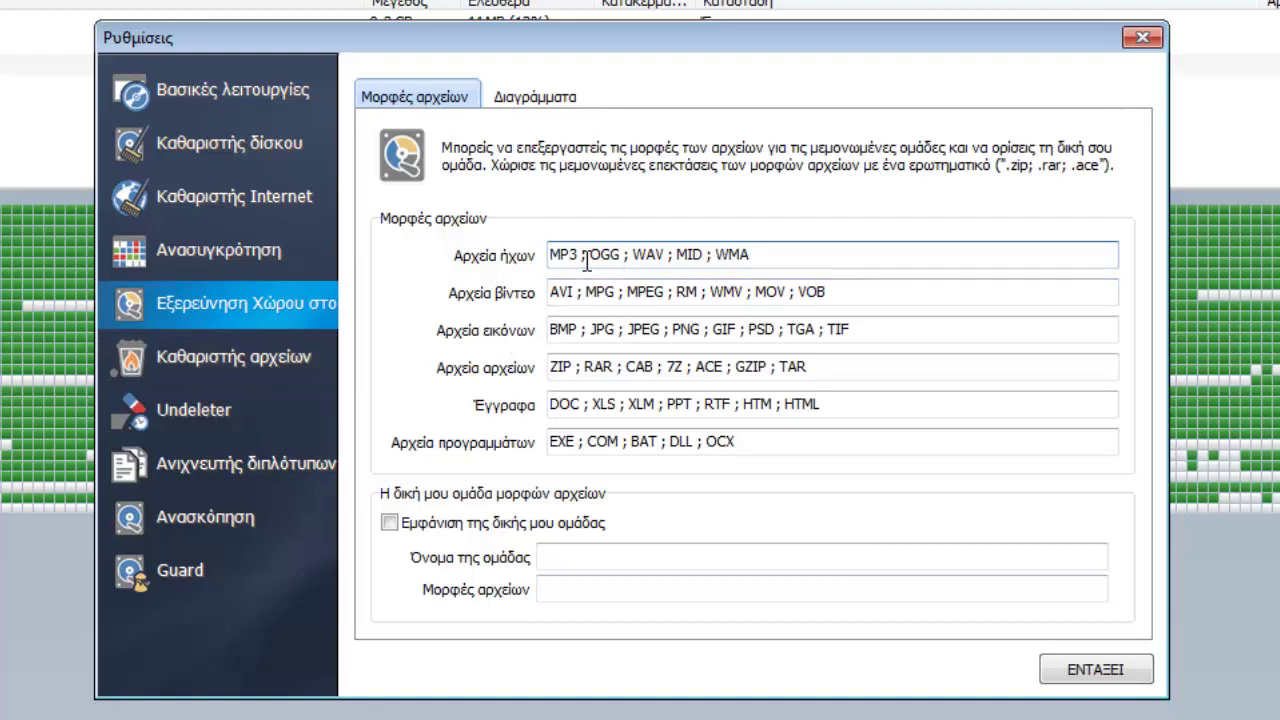
# - Review the settings for the file wiper's deletion method, Undeleter, duplicate finder and temperature warnings
pyautogui.click(148, 366)
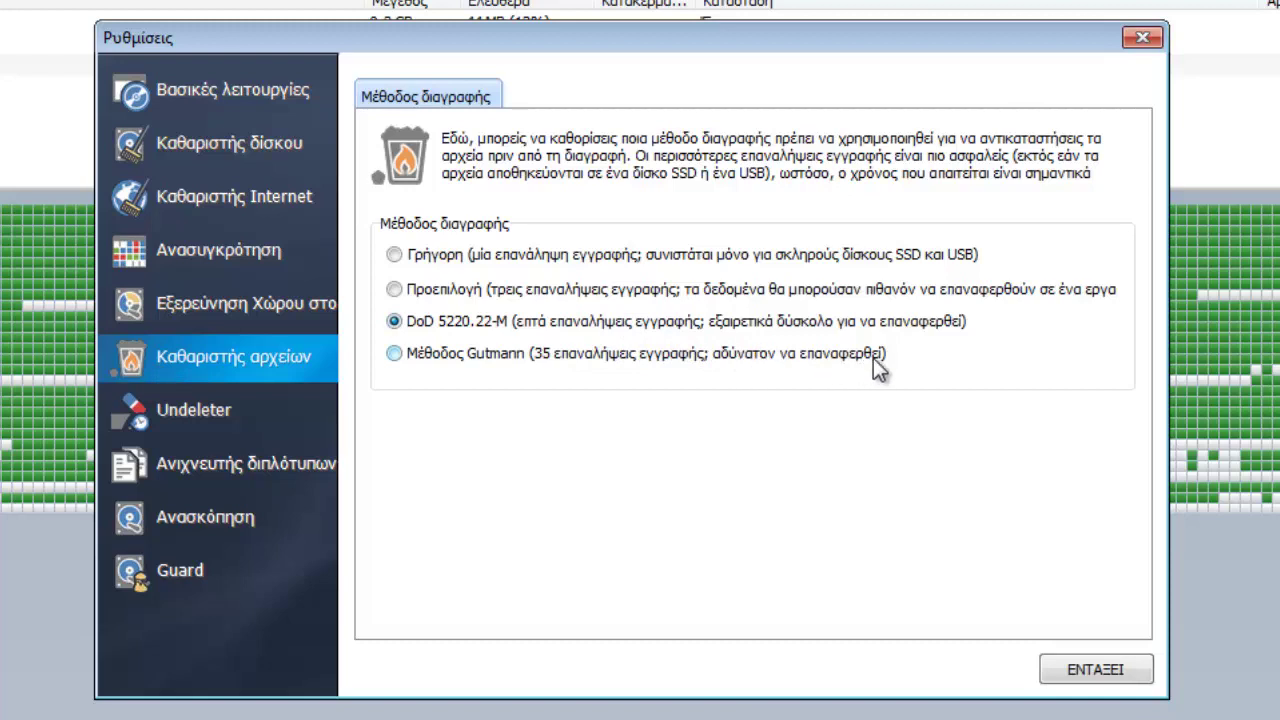
pyautogui.click(214, 406)
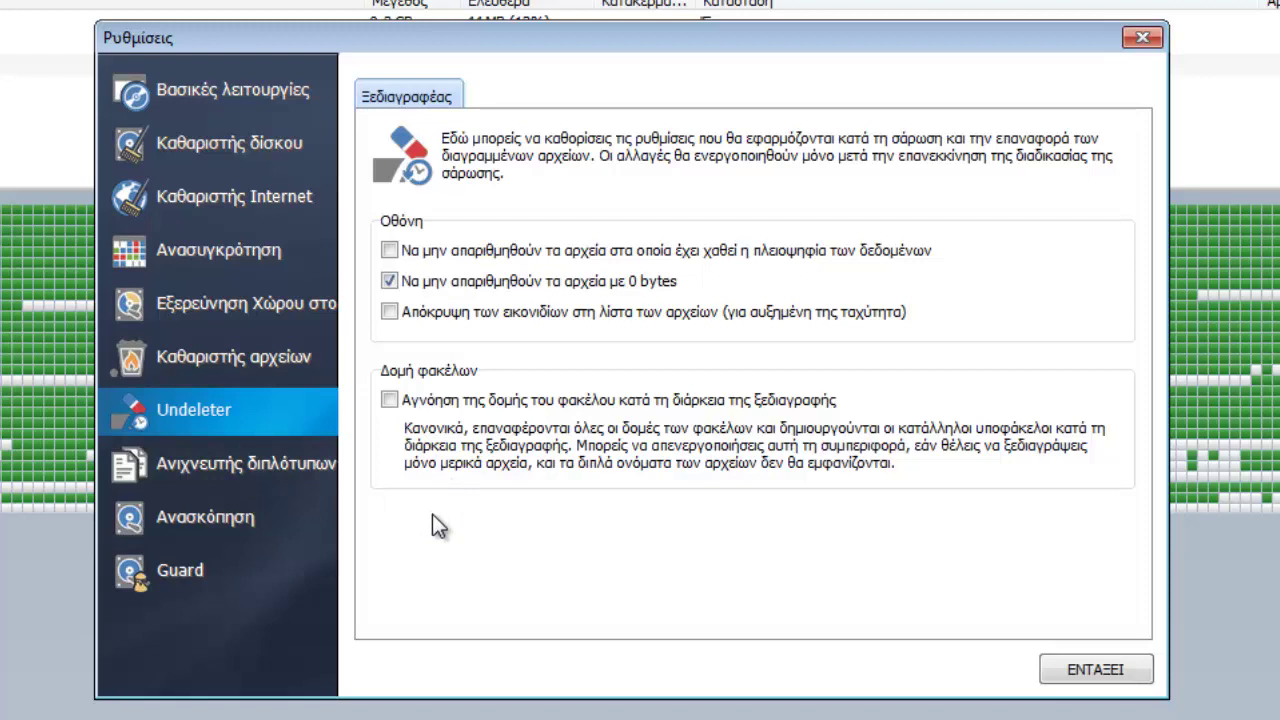
pyautogui.click(276, 465)
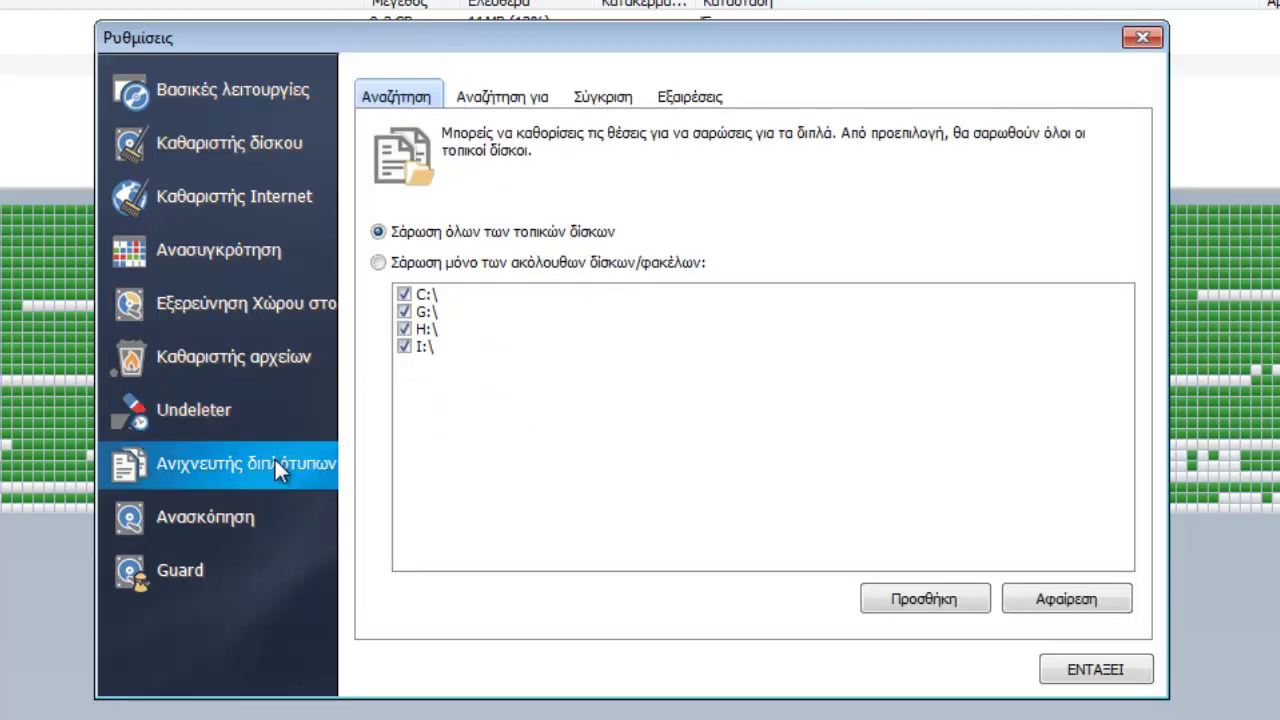
pyautogui.click(290, 530)
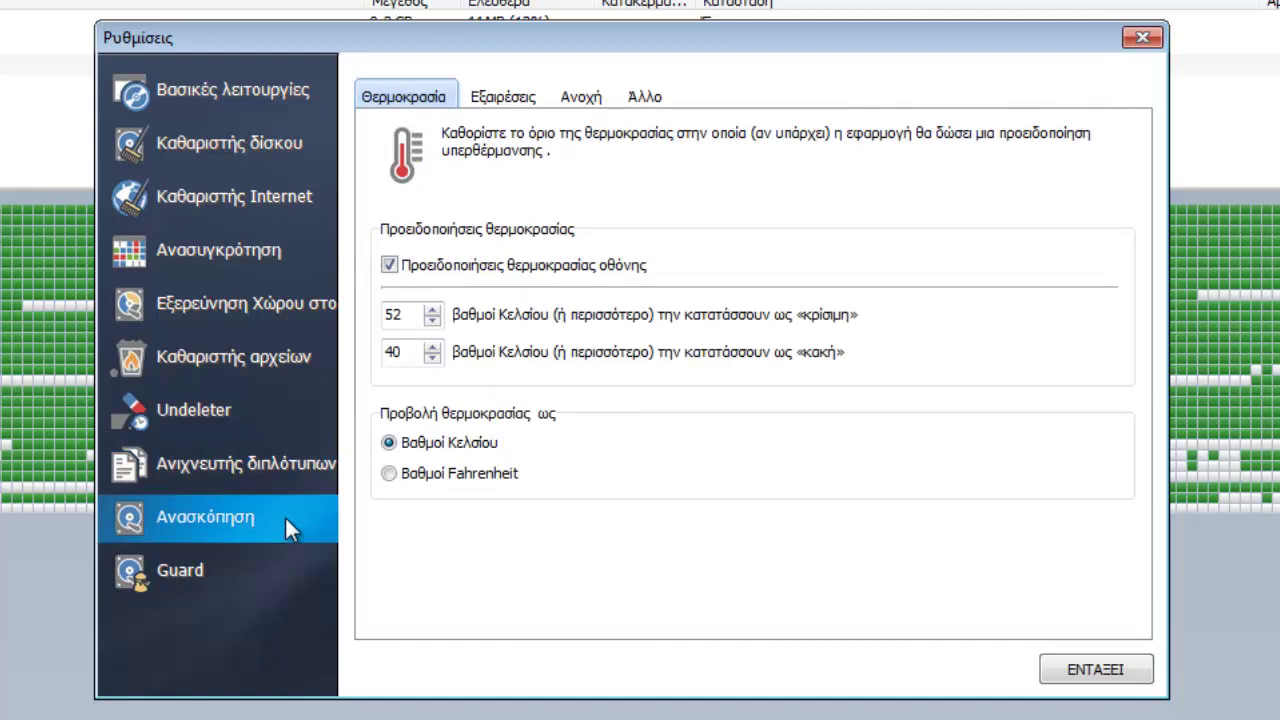
# - Review the Guard settings for startup, warning events and actions, and close the settings window
pyautogui.click(262, 578)
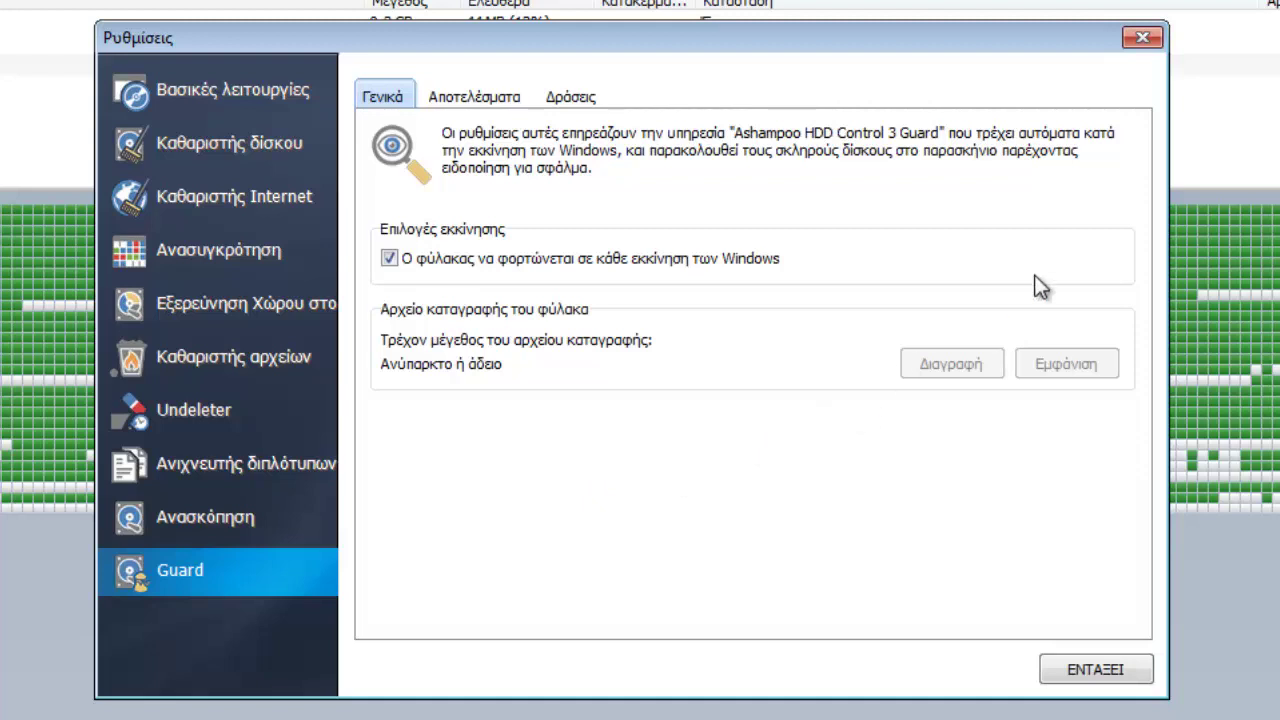
pyautogui.click(515, 97)
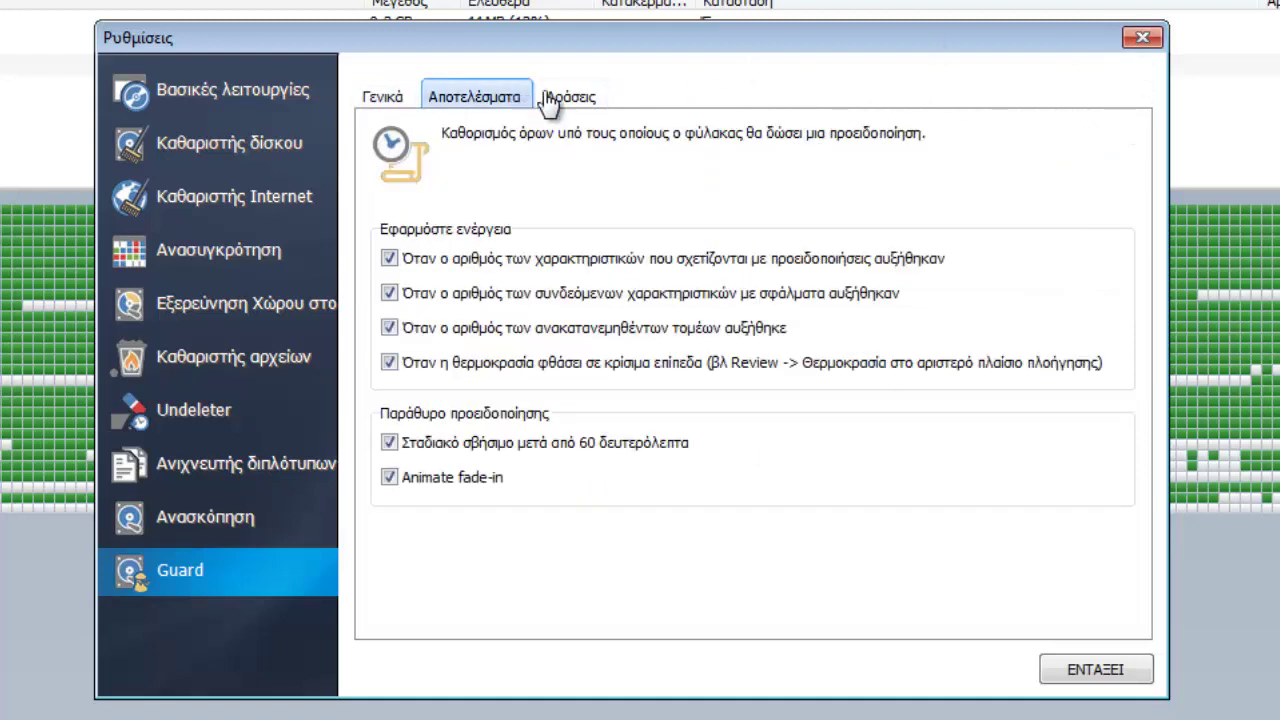
pyautogui.click(582, 99)
pyautogui.click(517, 100)
pyautogui.click(1150, 41)
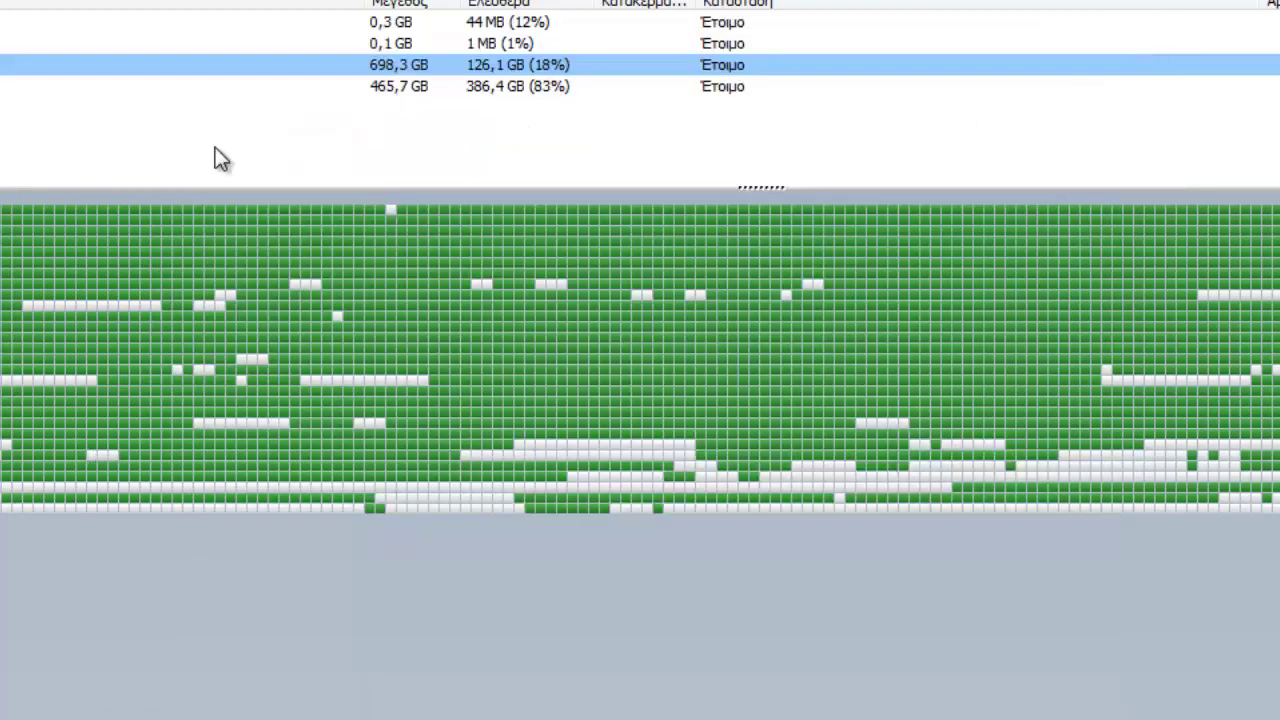